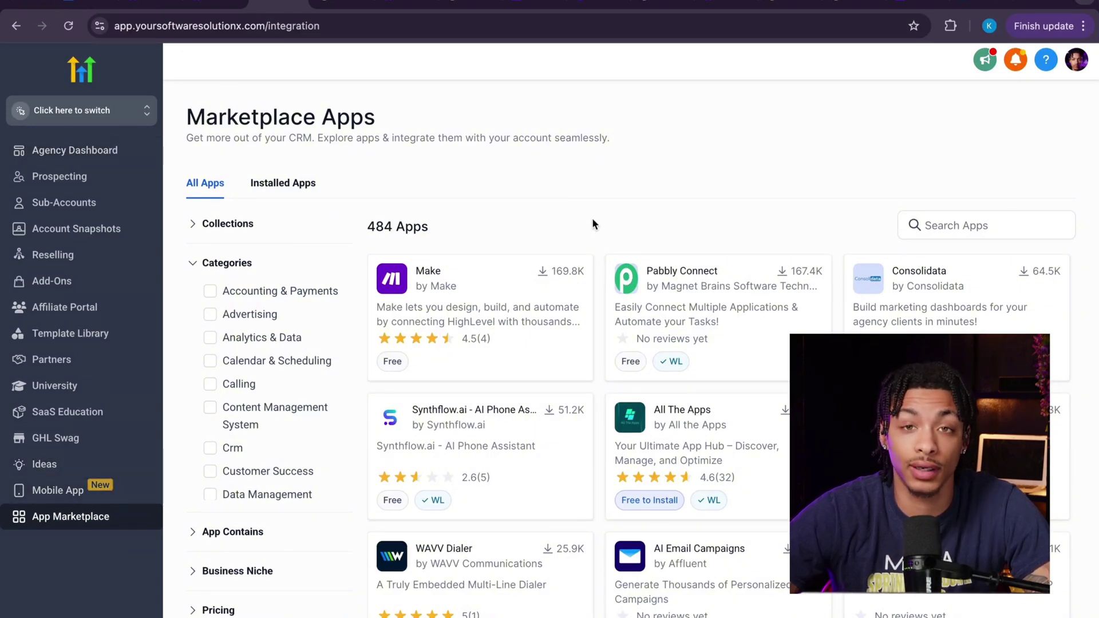
Browse the app marketplace listings to examine the available integrations, their ratings and pricing labels
scroll(524, 352, down, 1)
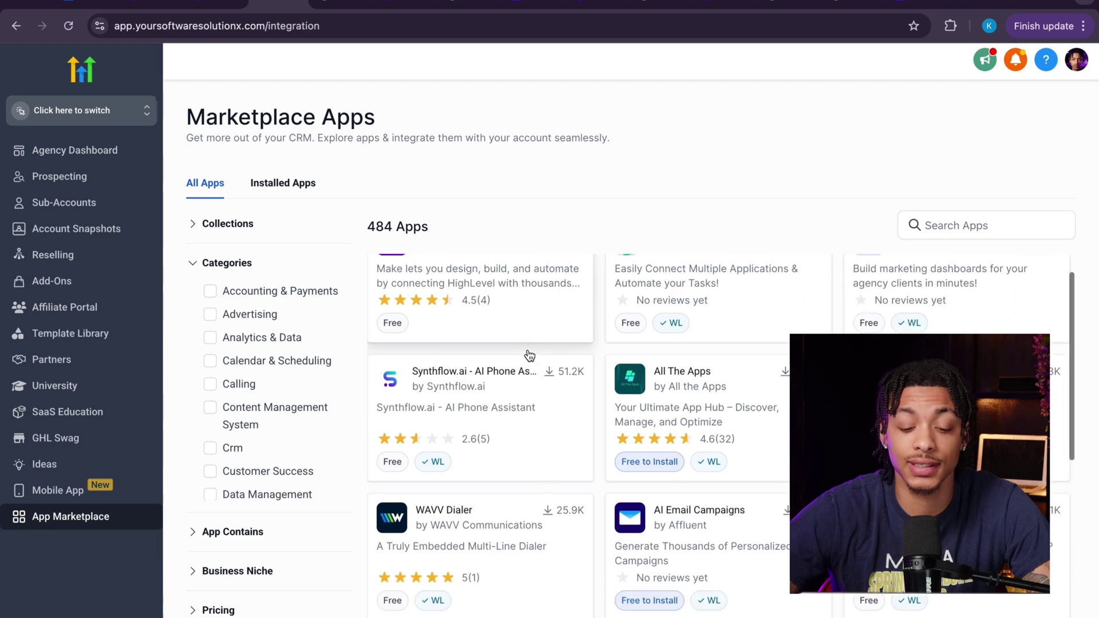
scroll(527, 353, up, 1)
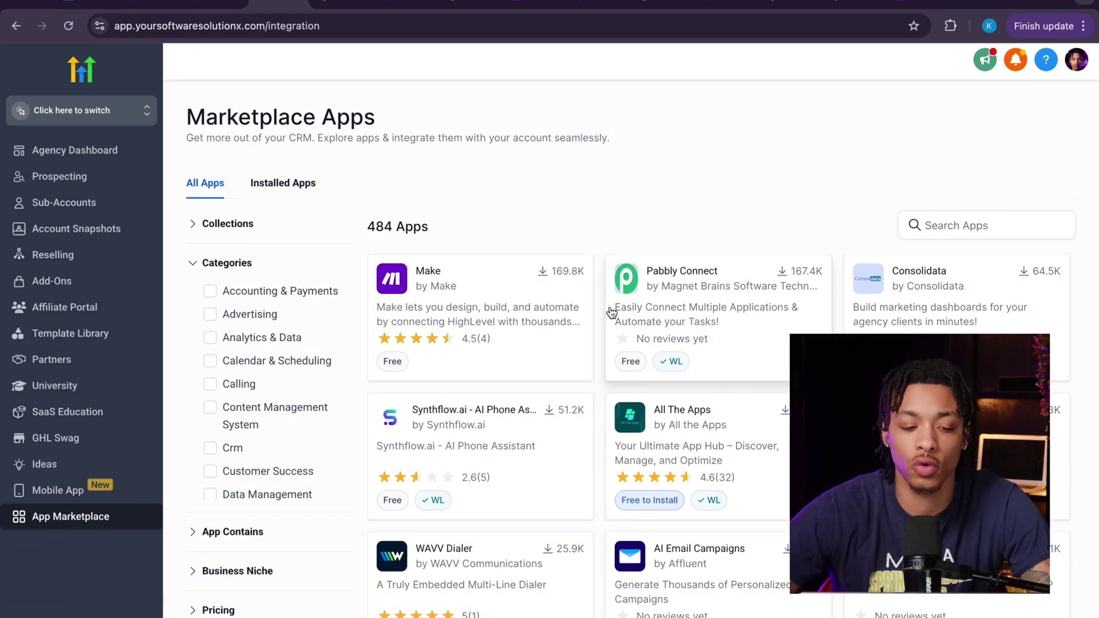
scroll(611, 312, down, 1)
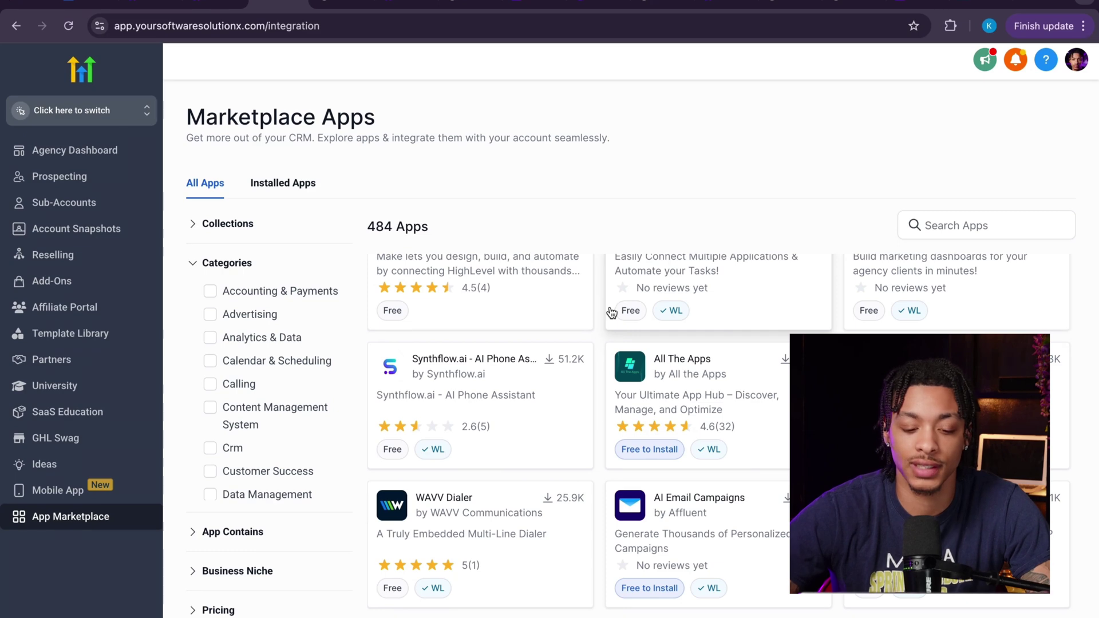
scroll(611, 312, down, 2)
scroll(611, 312, up, 3)
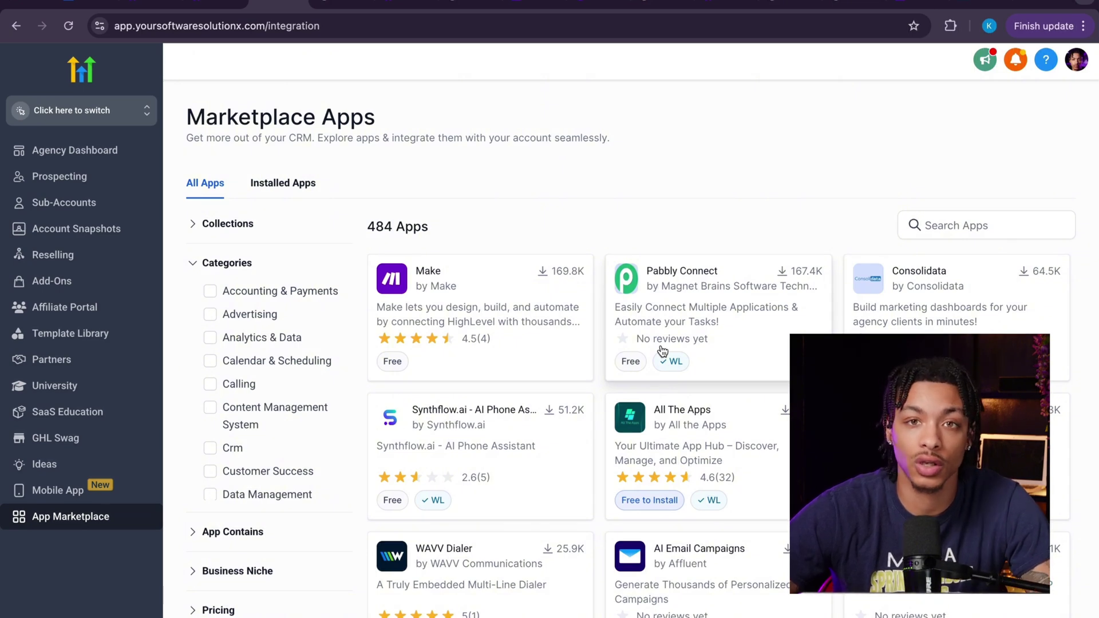
scroll(662, 350, down, 3)
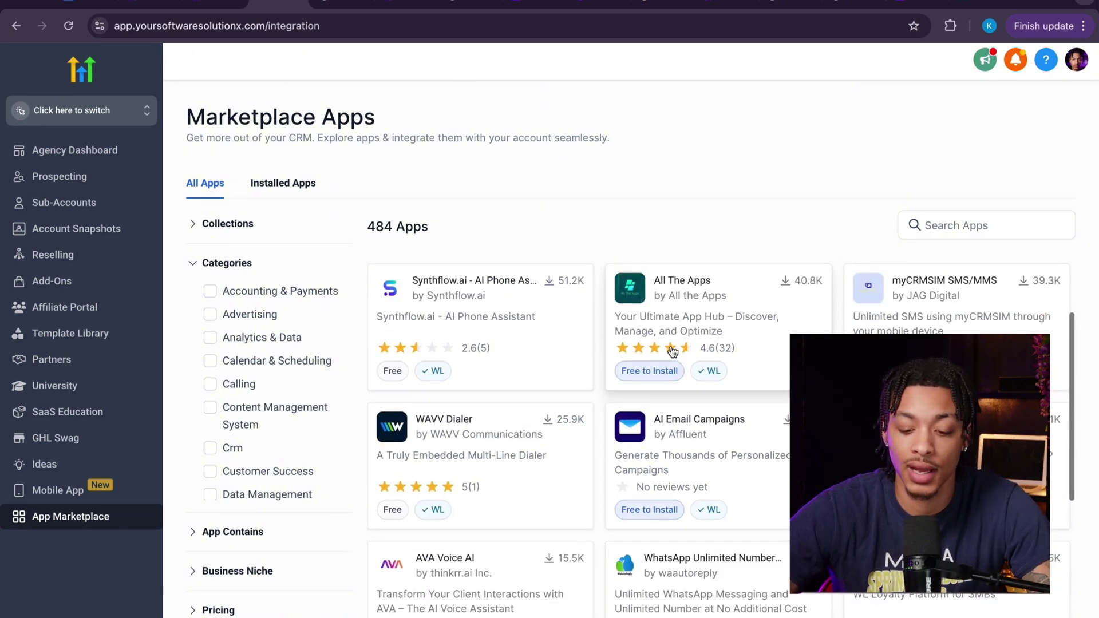
scroll(673, 351, up, 1)
scroll(672, 351, down, 1)
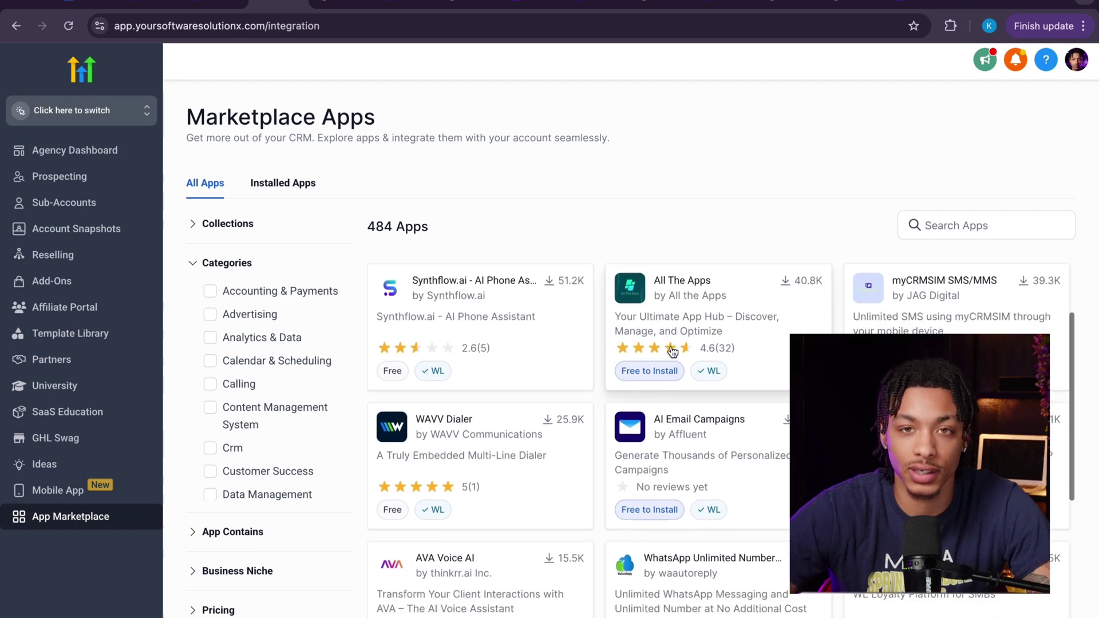
scroll(673, 352, down, 10)
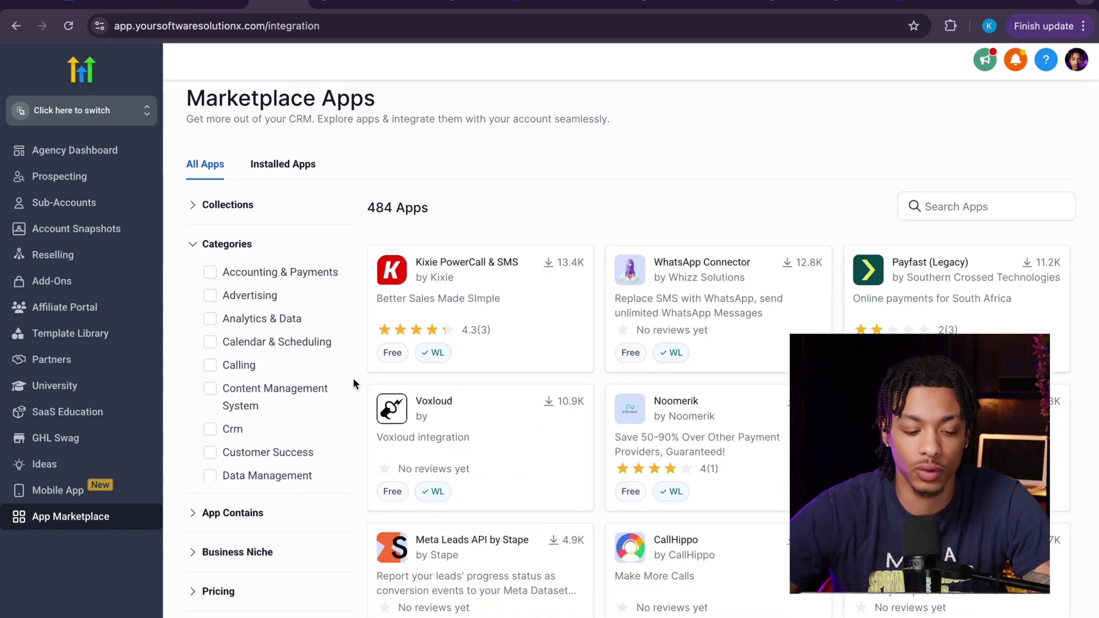
Review the full list of app category filters, from Accounting & Payments through Video
scroll(304, 353, down, 3)
scroll(305, 355, up, 3)
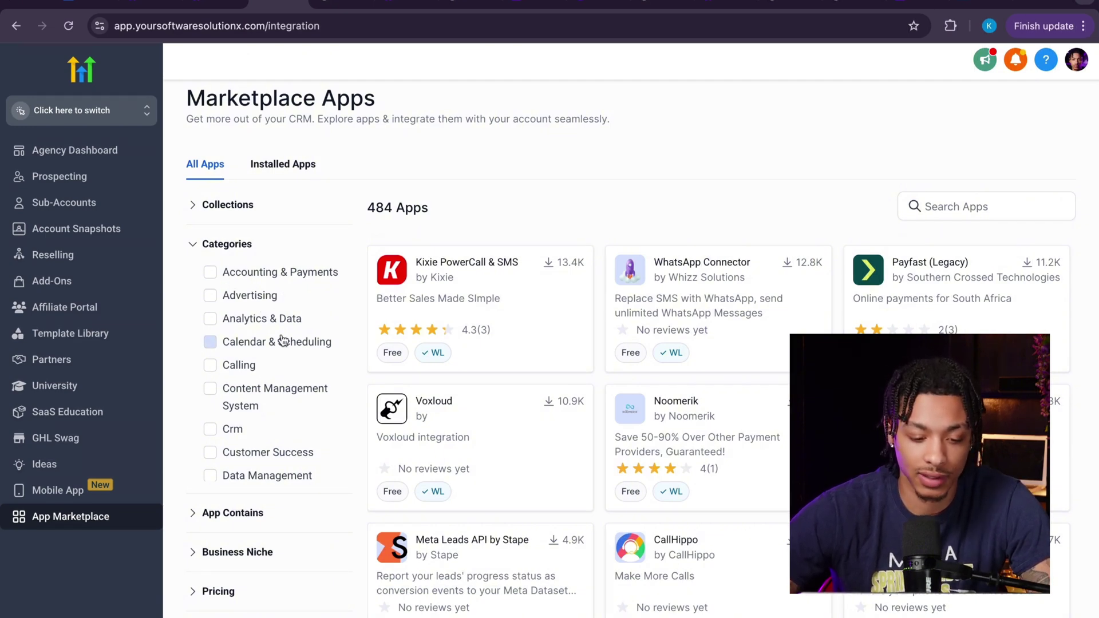
scroll(280, 361, down, 3)
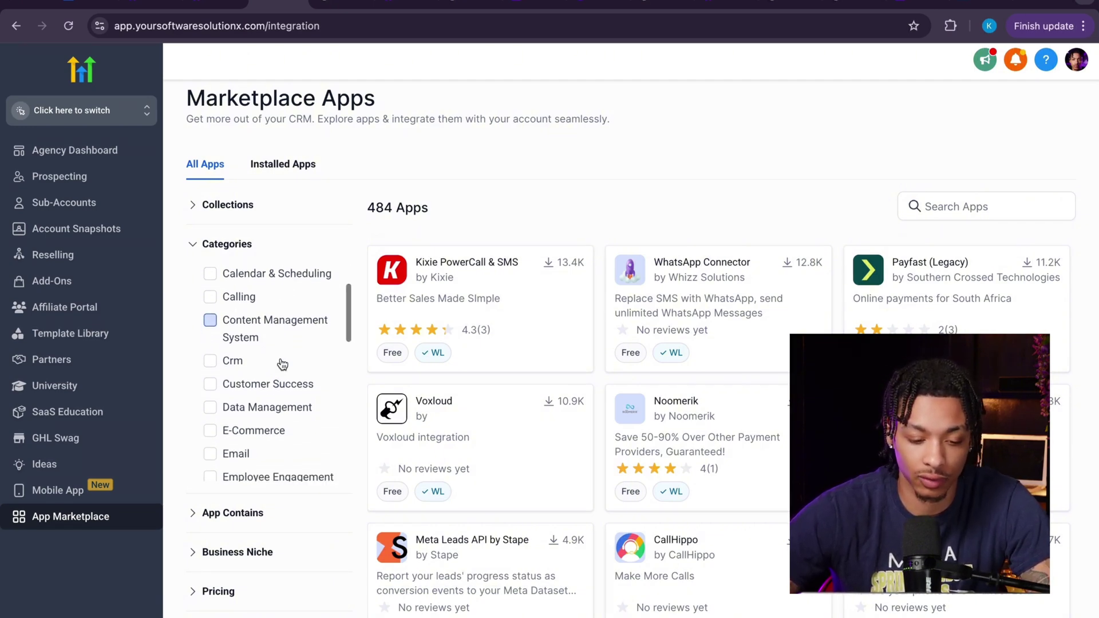
scroll(263, 360, down, 5)
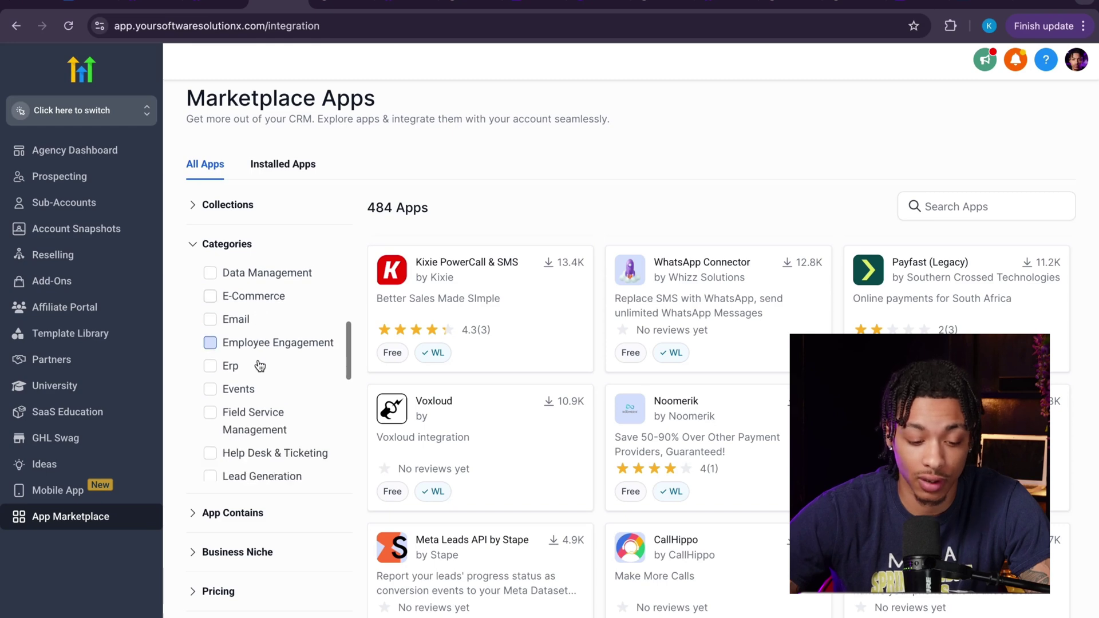
scroll(260, 365, down, 6)
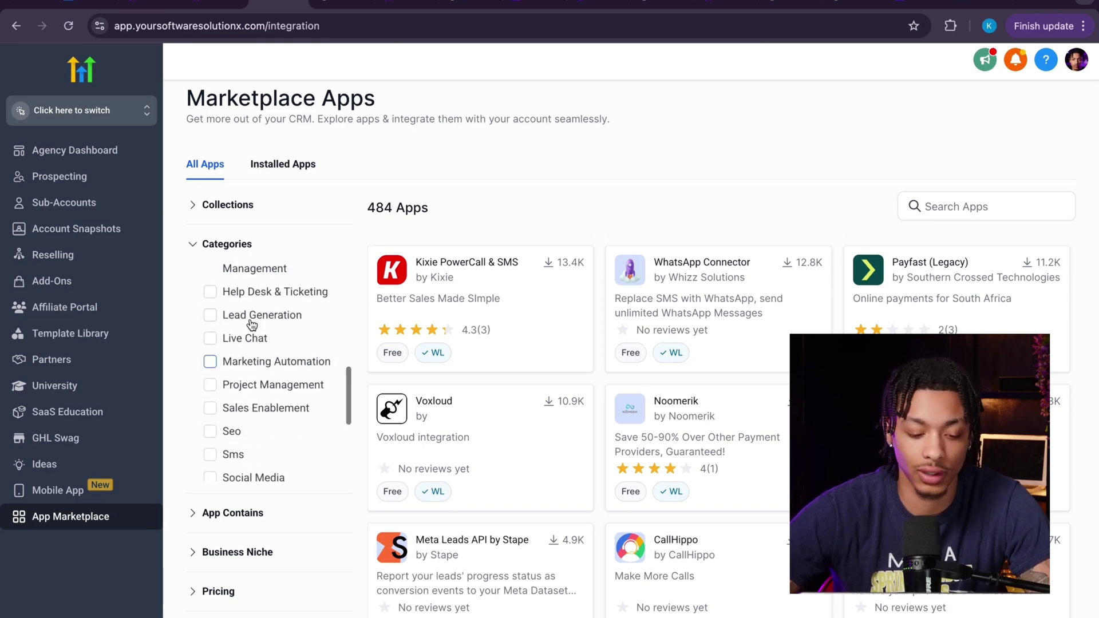
scroll(268, 372, down, 2)
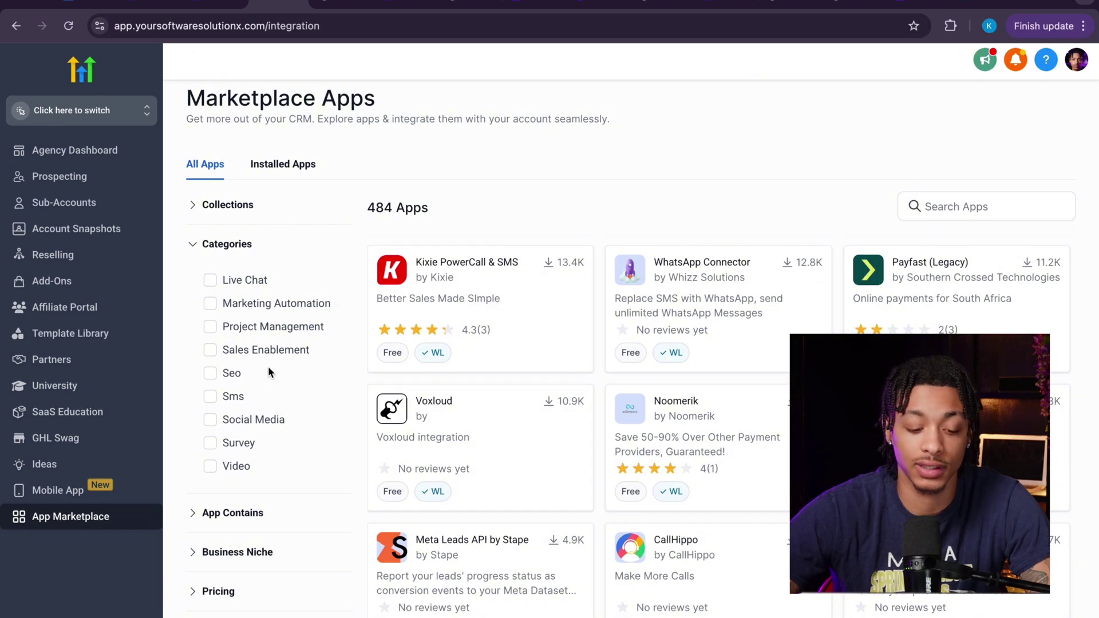
Expand the Business Niche filter and review the industries it offers for narrowing the marketplace apps
click(237, 551)
scroll(239, 554, down, 5)
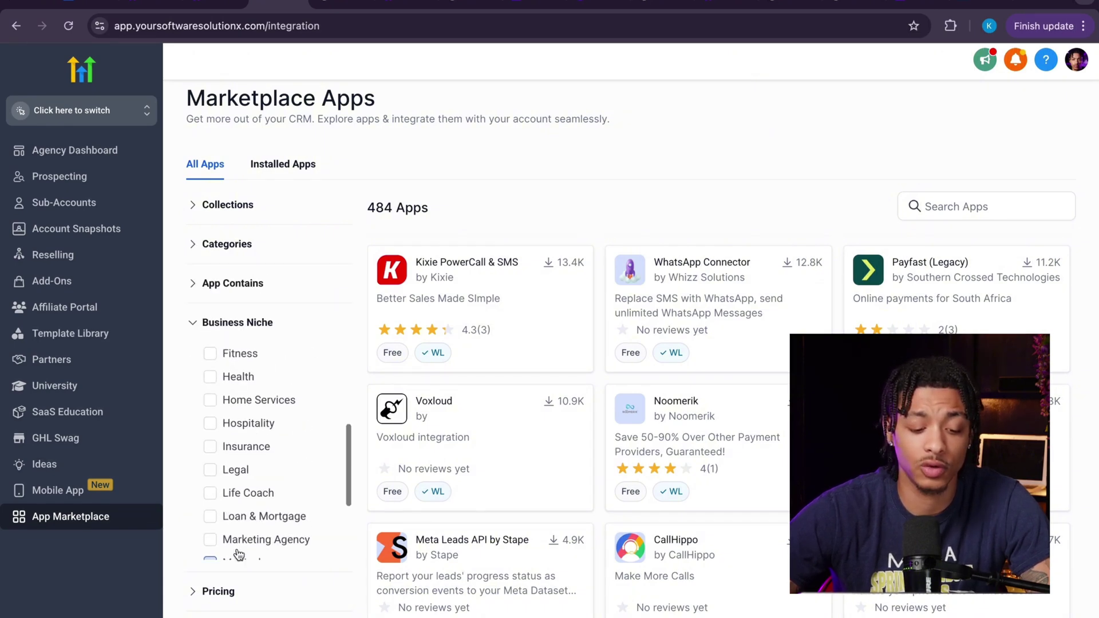
scroll(238, 458, up, 5)
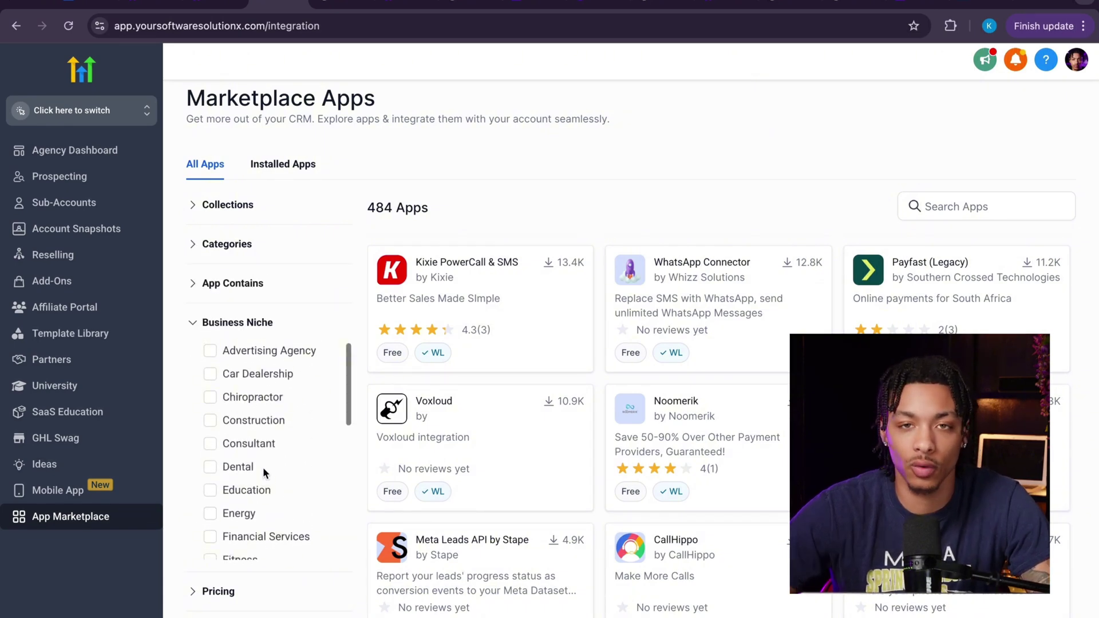
scroll(262, 467, down, 1)
scroll(269, 461, up, 1)
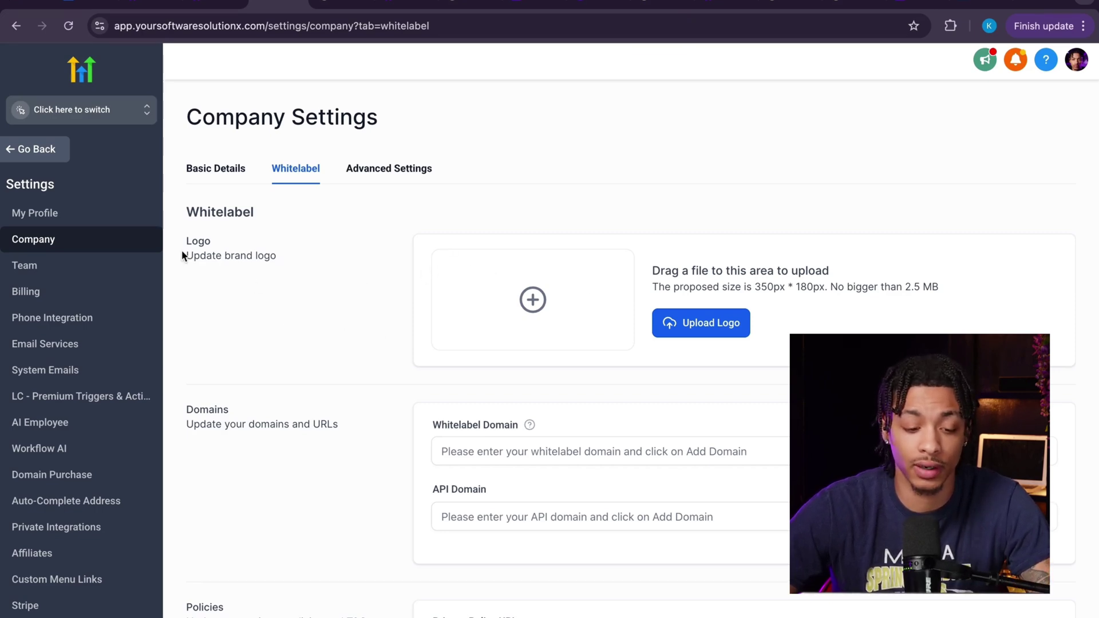
Switch to the Canva logo file and look through the logo designs on its pages as branding examples
scroll(343, 274, down, 2)
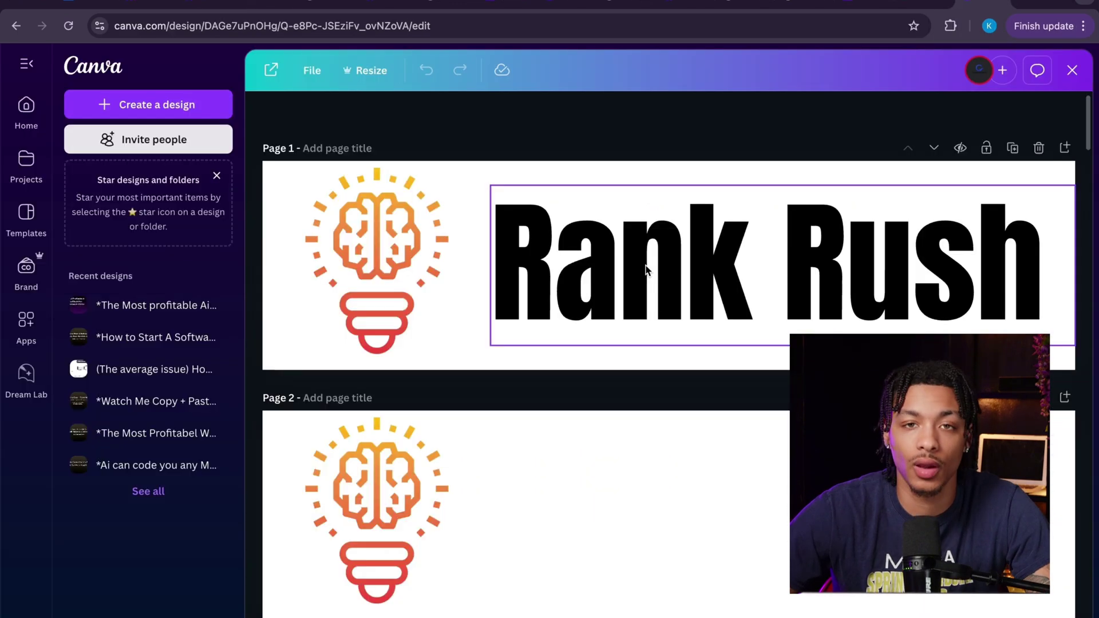
scroll(645, 268, down, 10)
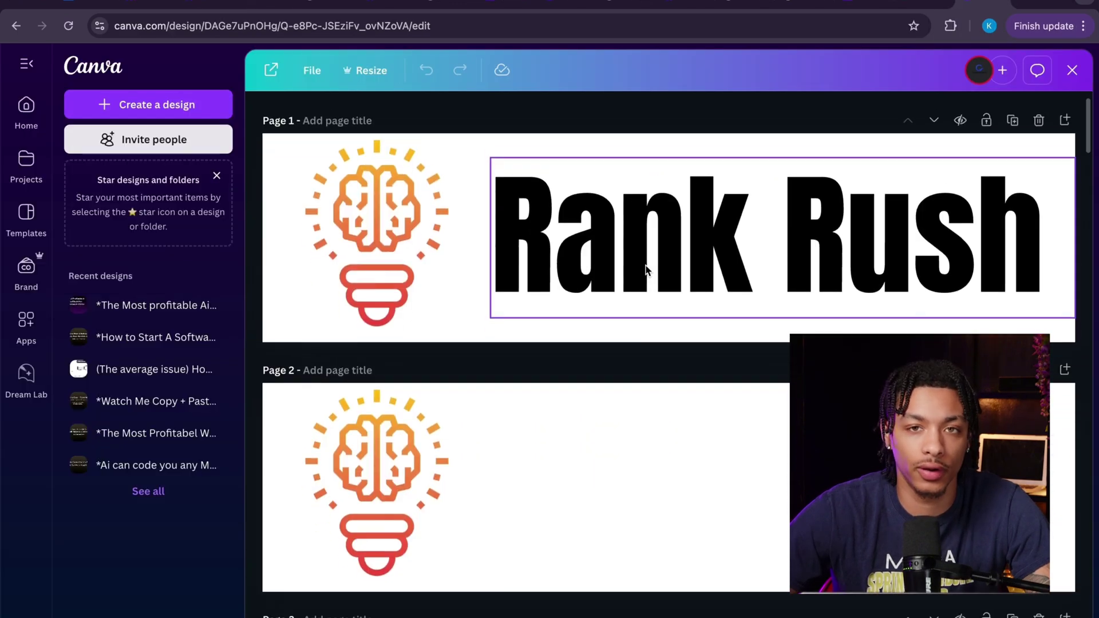
scroll(644, 268, down, 10)
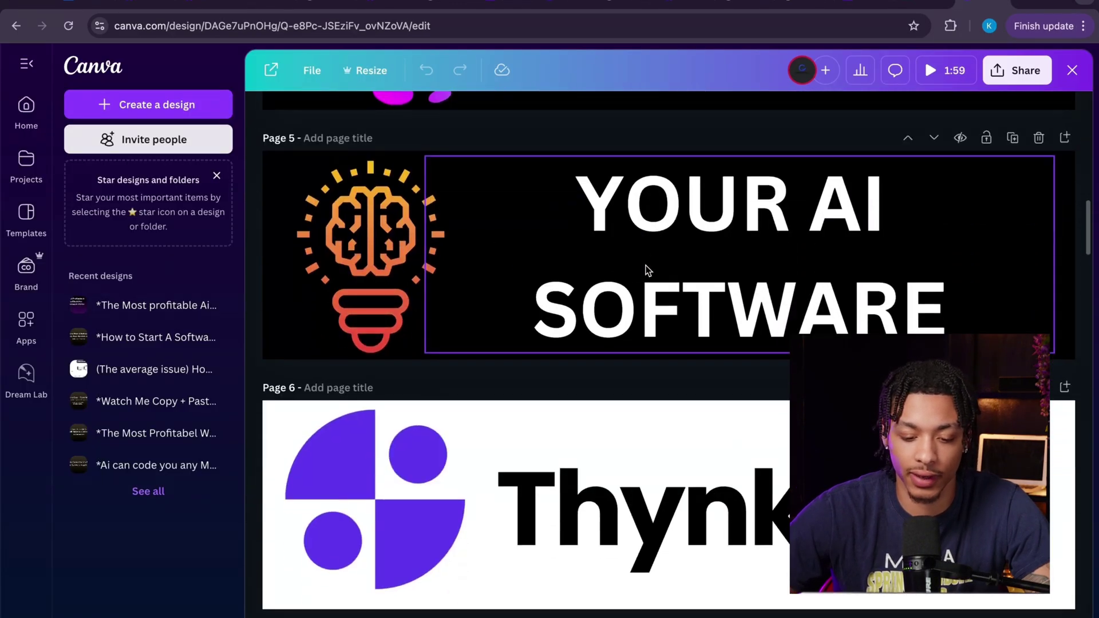
scroll(645, 269, down, 3)
scroll(646, 260, up, 3)
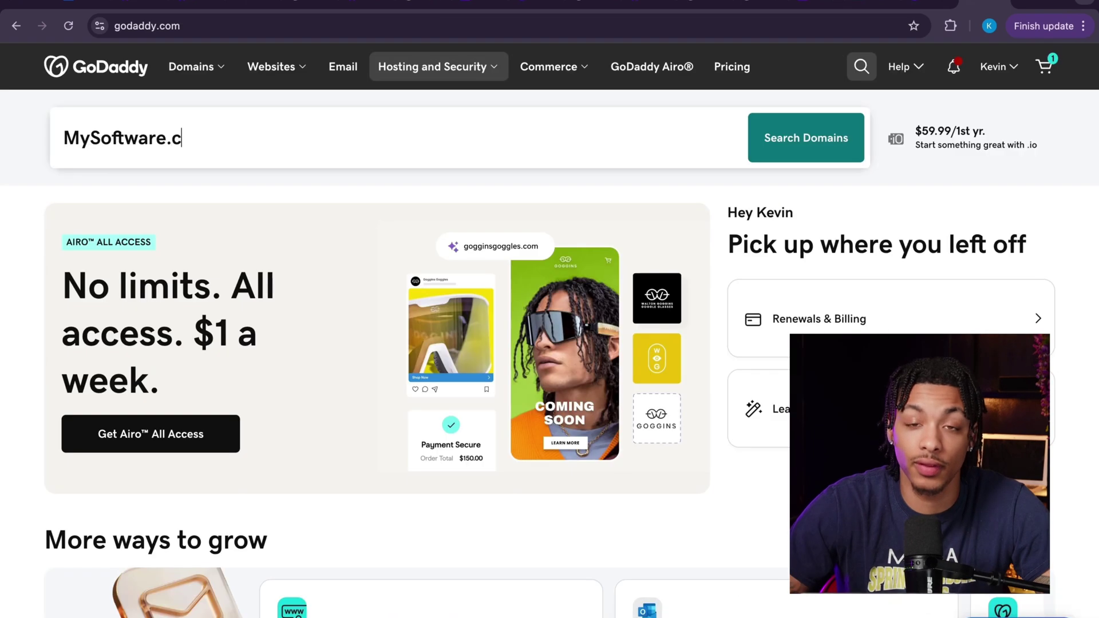
Enter MySoftware.com as the domain name in the GoDaddy domain search
text(om)
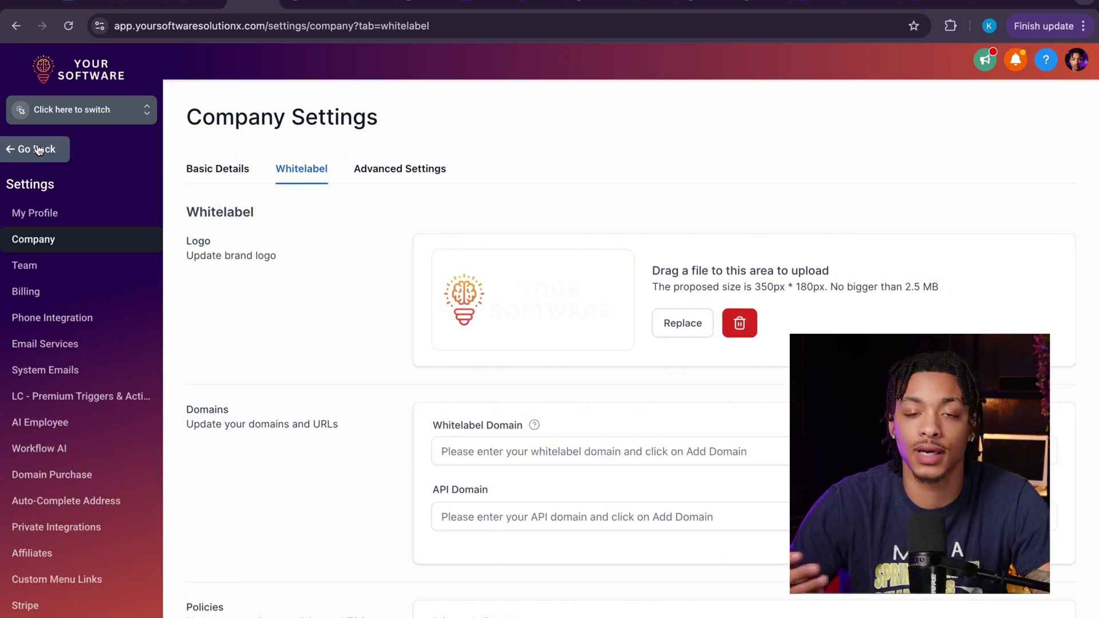
Leave the company settings and open the Conversation AI getting-started section of the sub-account's AI Agents
click(37, 150)
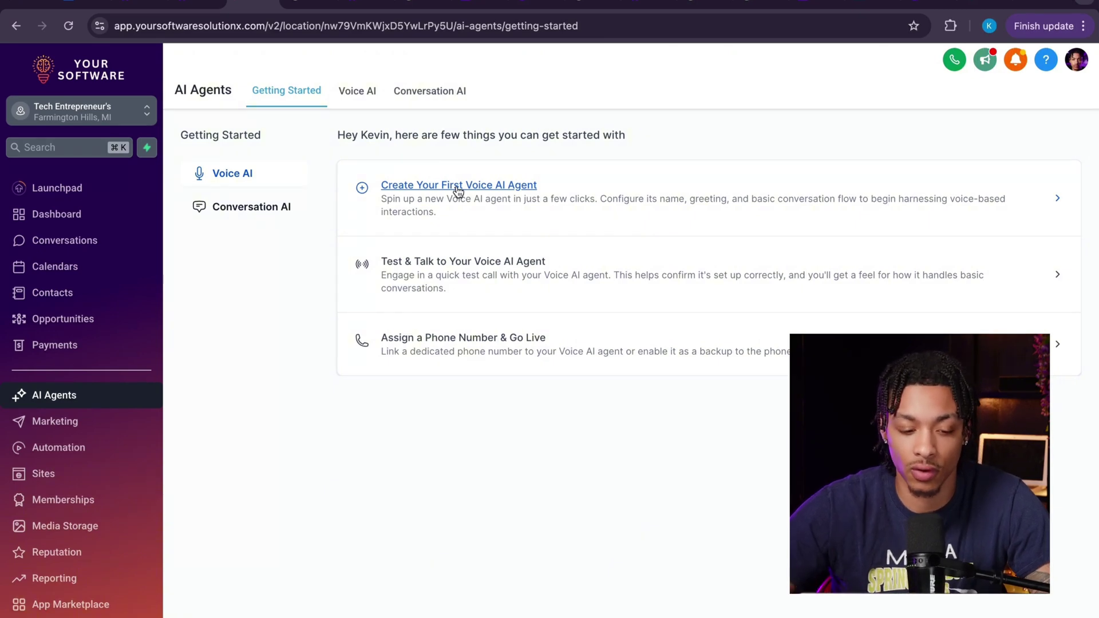
click(249, 209)
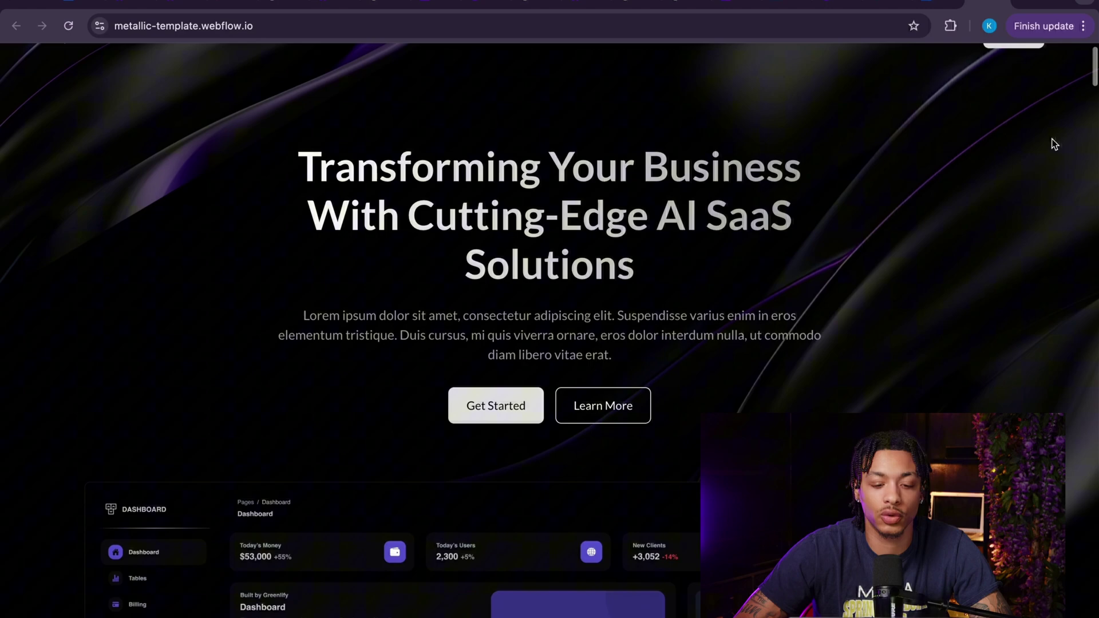
Look over the Metallic Webflow template's home page, including its hero, dashboard preview and AI platform sections
scroll(1054, 144, down, 6)
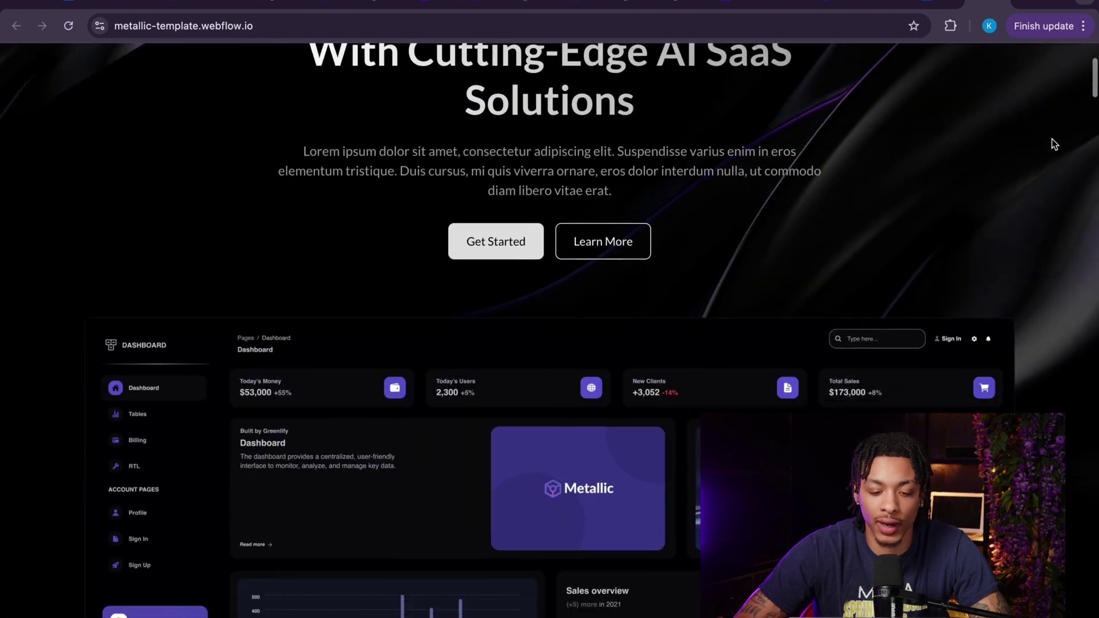
scroll(1055, 145, down, 10)
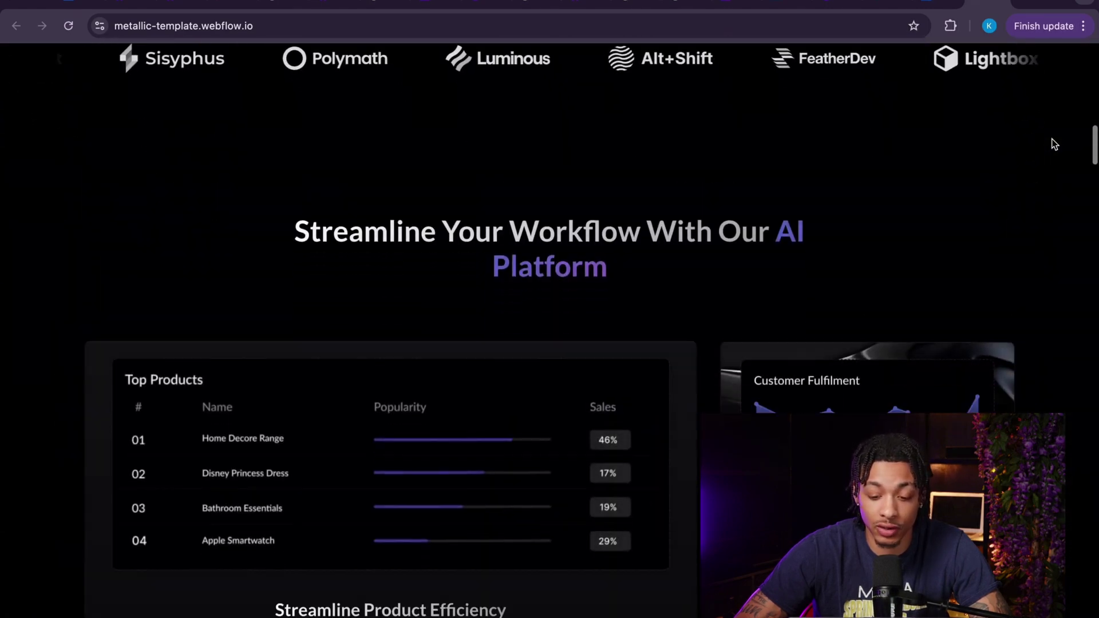
scroll(1054, 144, up, 16)
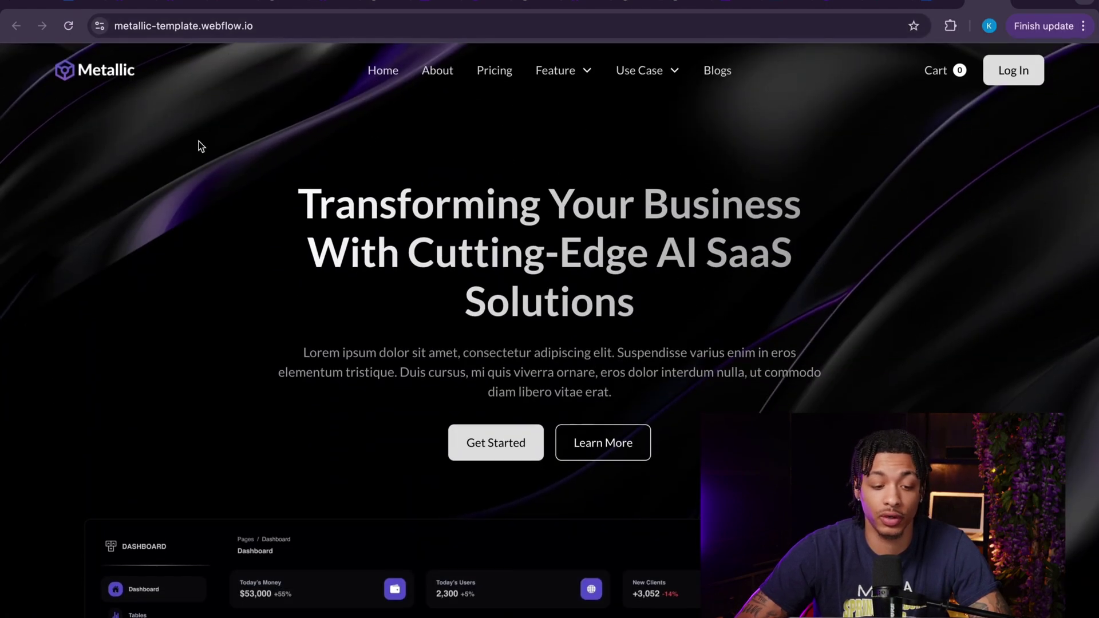